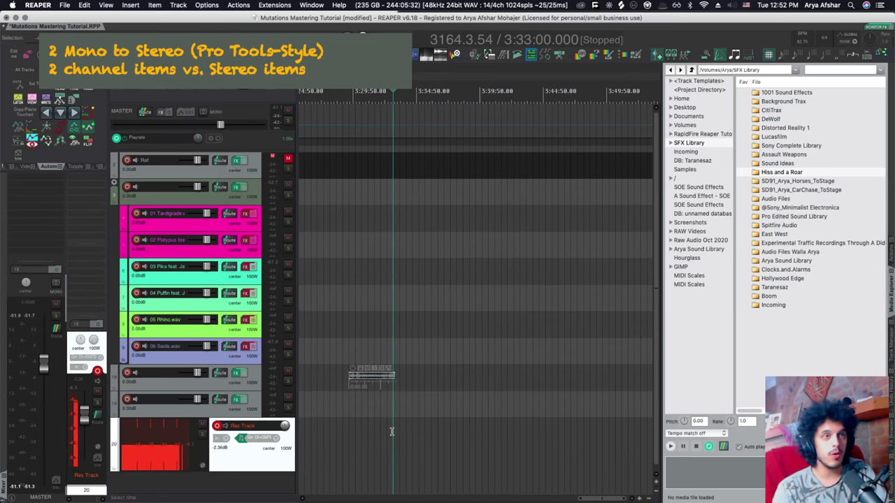
Step: Record a short two-channel take on the Rec Track and move the recorded item to a new track directly below
{"action": "key", "text": "super+r"}
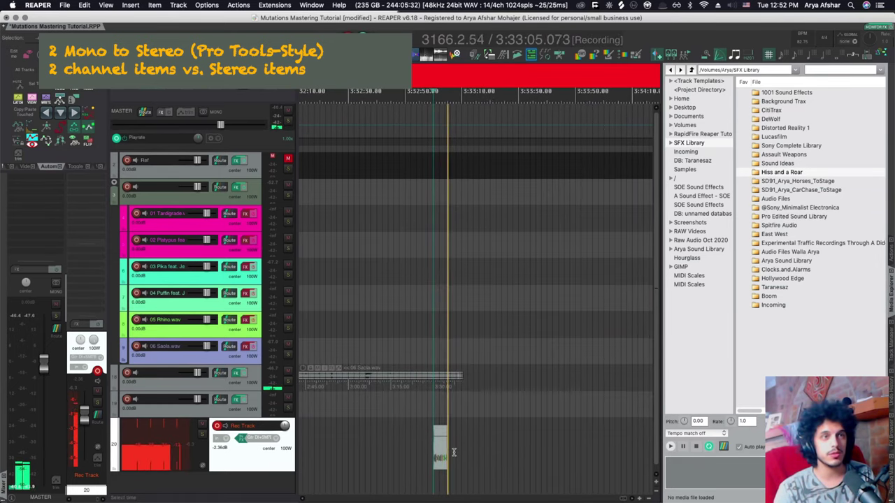
{"action": "key", "text": "space"}
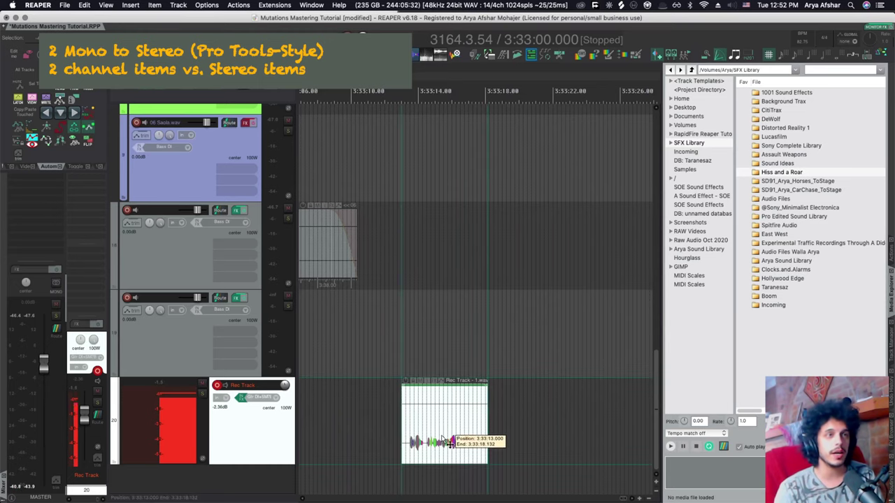
{"action": "scroll", "coordinate": [403, 395], "scroll_direction": "down", "scroll_amount": 2}
{"action": "scroll", "coordinate": [404, 379], "scroll_direction": "down", "scroll_amount": 4}
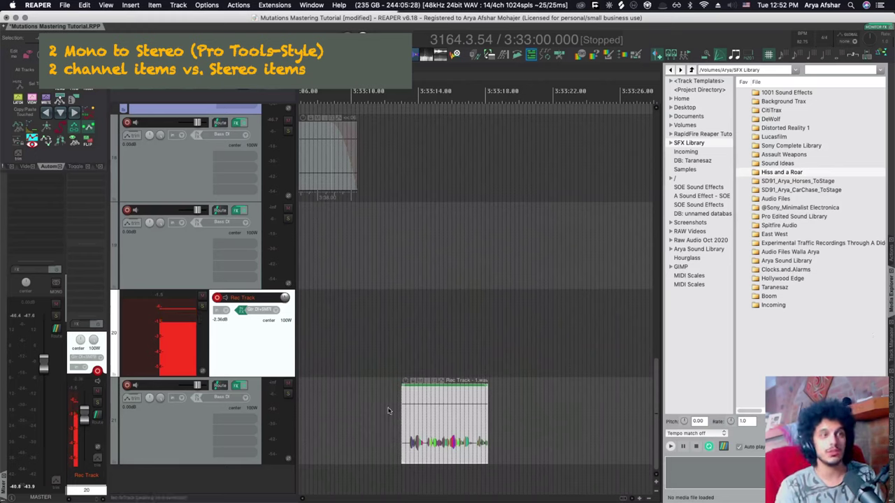
Step: Set the recorded item's track to Dual pan mode and pan its channels to about 60%L and 100%L
{"action": "right_click", "coordinate": [152, 399]}
{"action": "left_click", "coordinate": [167, 392]}
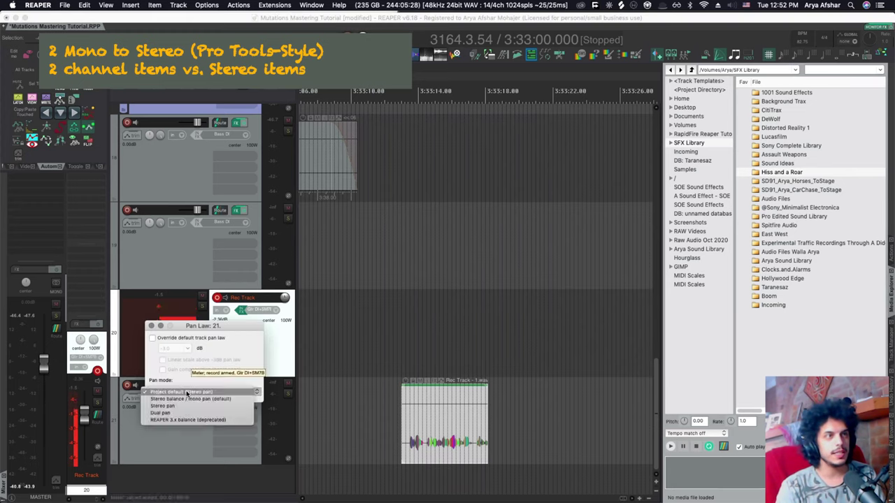
{"action": "left_click", "coordinate": [214, 407]}
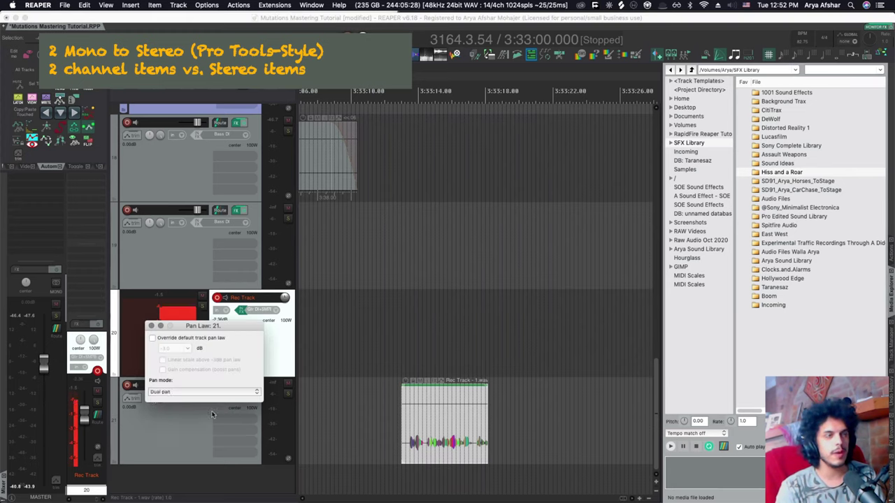
{"action": "left_click", "coordinate": [174, 421]}
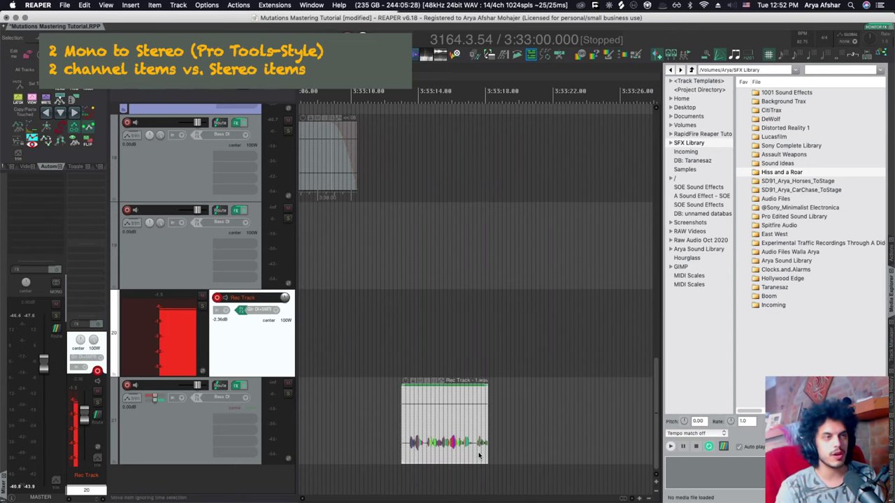
{"action": "scroll", "coordinate": [432, 448], "scroll_direction": "up", "scroll_amount": 2}
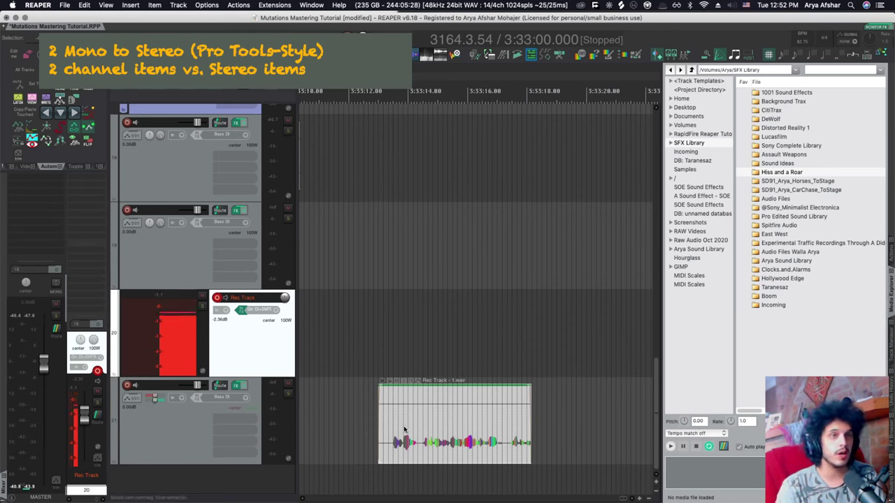
{"action": "left_click_drag", "start_coordinate": [156, 403], "coordinate": [151, 399]}
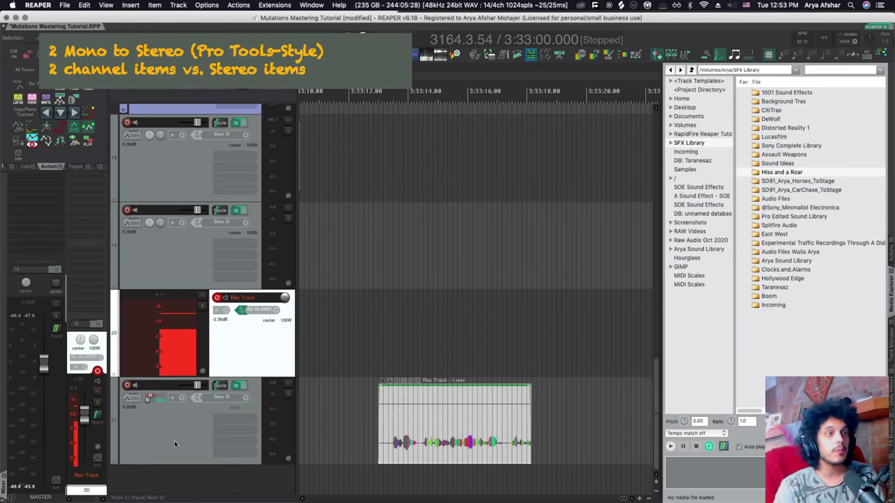
Step: Insert two new tracks below the track that holds the recorded item
{"action": "left_click", "coordinate": [164, 429]}
{"action": "key", "text": "super+t"}
{"action": "key", "text": "super+t"}
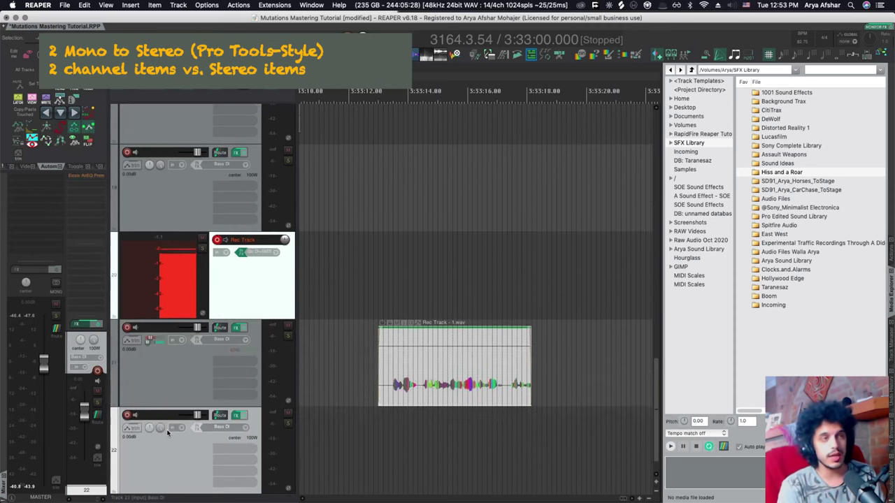
Step: Create sends from track 21, using mono source 1 to track 22 and mono source 2 to track 23
{"action": "left_click_drag", "start_coordinate": [215, 243], "coordinate": [225, 332]}
{"action": "left_click", "coordinate": [229, 274]}
{"action": "left_click_drag", "start_coordinate": [219, 241], "coordinate": [224, 414]}
{"action": "left_click", "coordinate": [260, 405]}
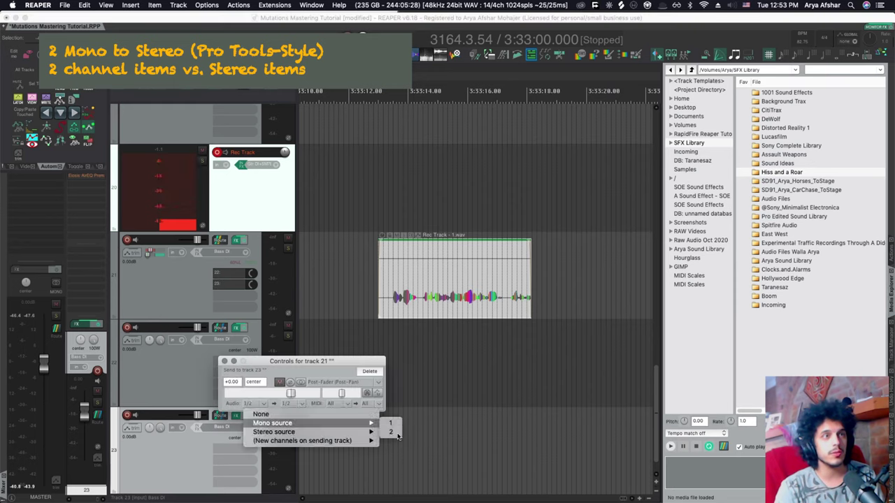
{"action": "left_click", "coordinate": [392, 432]}
{"action": "key", "text": "Escape"}
Step: Name the two receiving tracks DI and Amp
{"action": "double_click", "coordinate": [158, 329]}
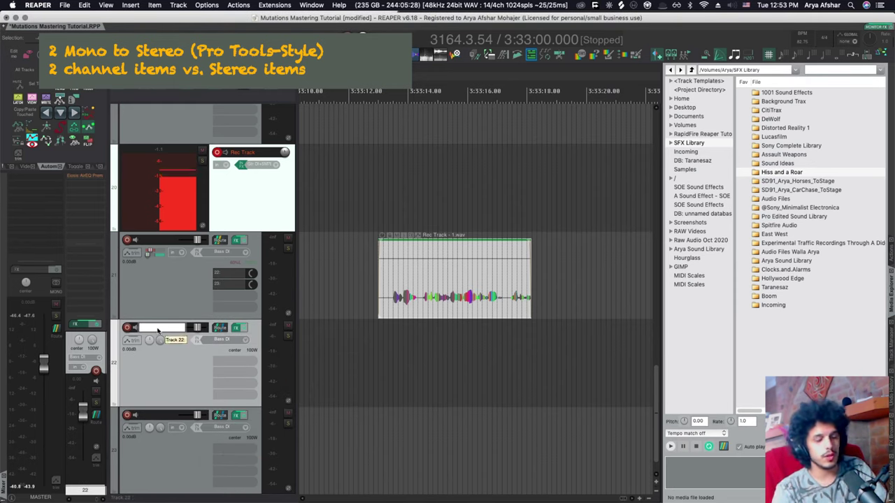
{"action": "type", "text": "DI"}
{"action": "key", "text": "Tab"}
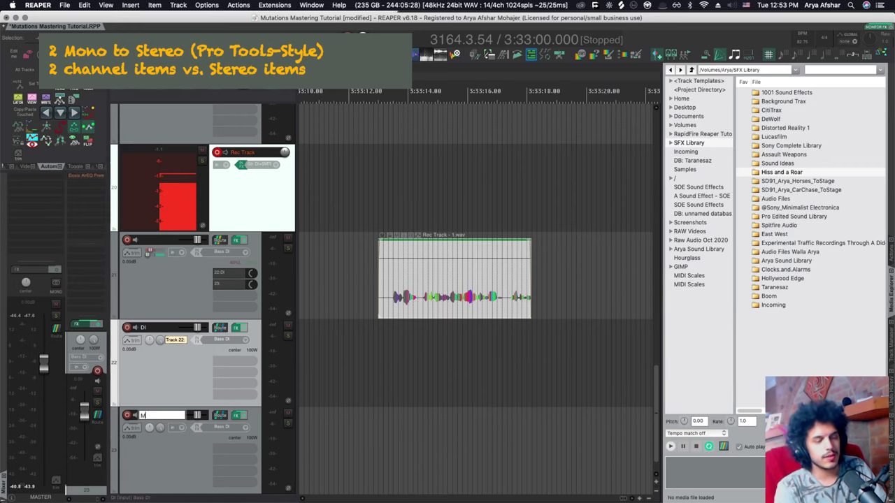
{"action": "type", "text": "Amp"}
{"action": "key", "text": "Return"}
Step: Turn off track 21's master send and reset both of its channel pans to center
{"action": "left_click", "coordinate": [220, 240]}
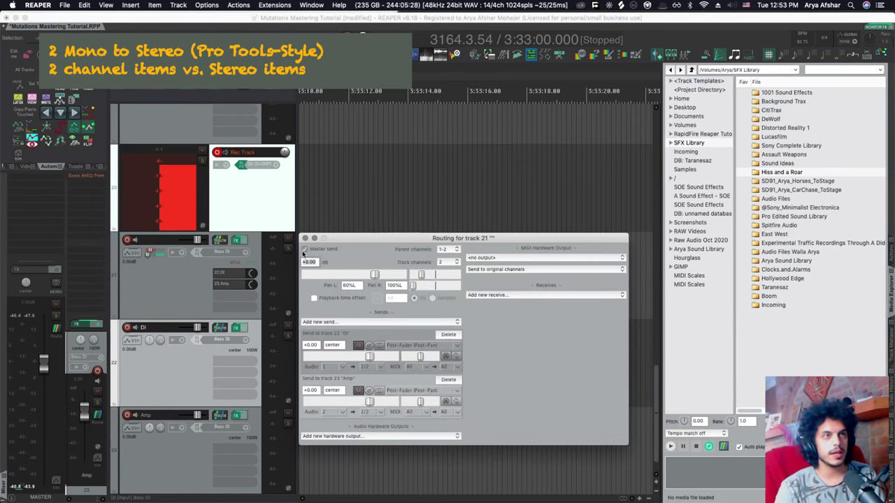
{"action": "left_click", "coordinate": [305, 239]}
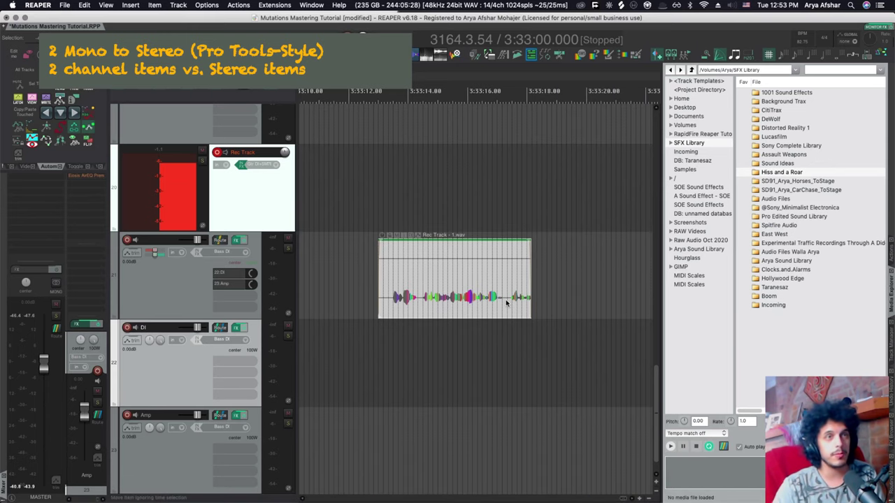
Step: Split the recorded item and trim it into two items with a short gap around 3:33:14.333
{"action": "scroll", "coordinate": [403, 344], "scroll_direction": "up", "scroll_amount": 3}
{"action": "left_click", "coordinate": [351, 292]}
{"action": "key", "text": "s"}
{"action": "left_click", "coordinate": [329, 281]}
{"action": "key", "text": "d"}
{"action": "scroll", "coordinate": [411, 338], "scroll_direction": "left", "scroll_amount": 3}
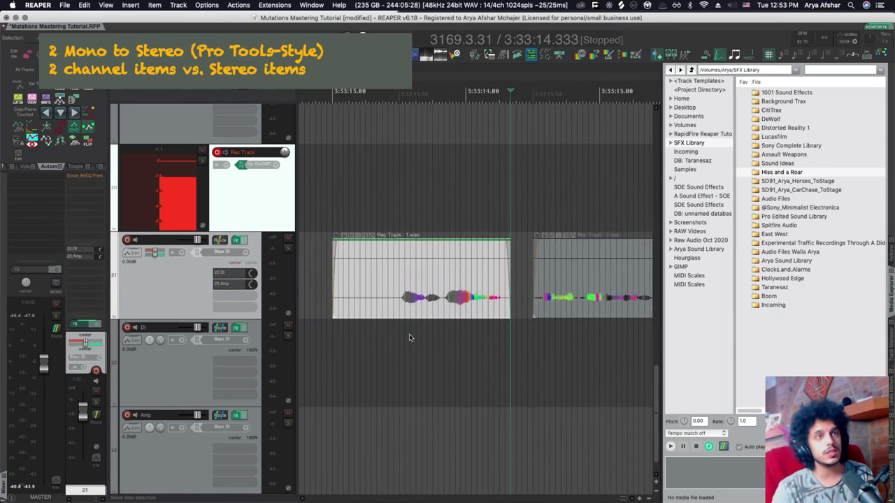
Step: Add stretch markers to the second recorded item near 3:33:16 and move one to warp the audio
{"action": "left_click", "coordinate": [392, 281]}
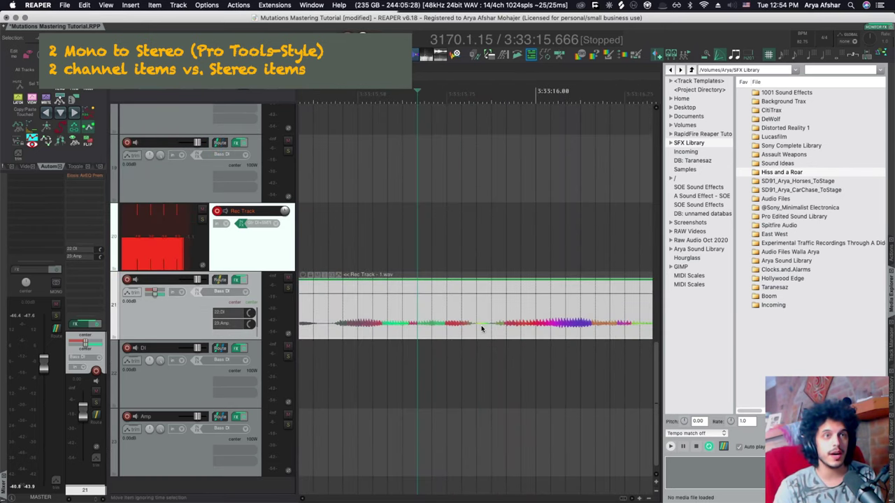
{"action": "key", "text": "shift+w"}
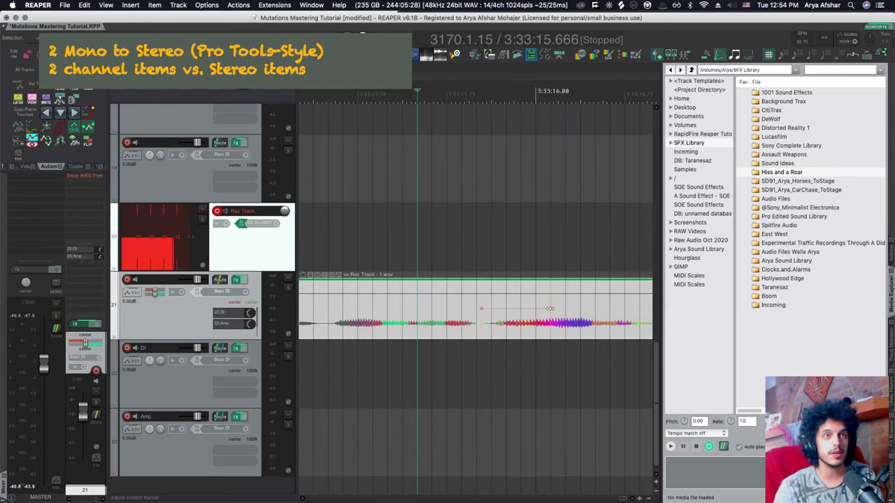
{"action": "left_click_drag", "start_coordinate": [551, 310], "coordinate": [498, 310]}
{"action": "scroll", "coordinate": [481, 371], "scroll_direction": "down", "scroll_amount": 4}
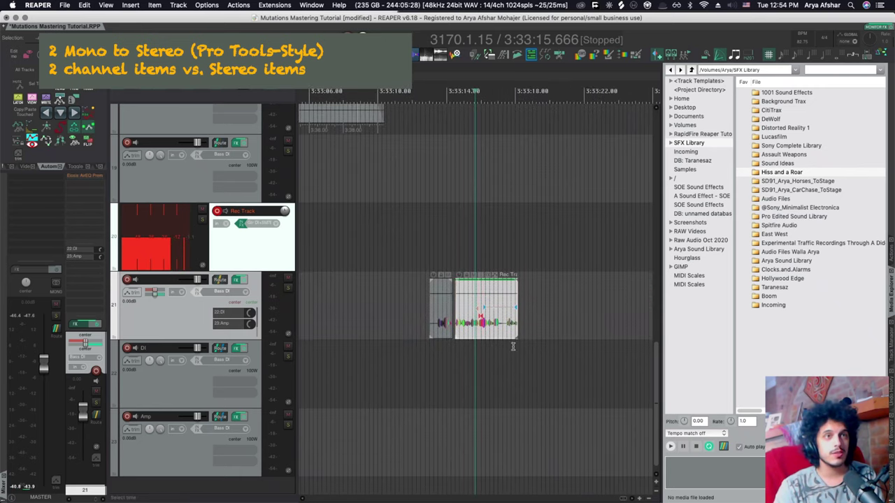
{"action": "scroll", "coordinate": [434, 340], "scroll_direction": "up", "scroll_amount": 4}
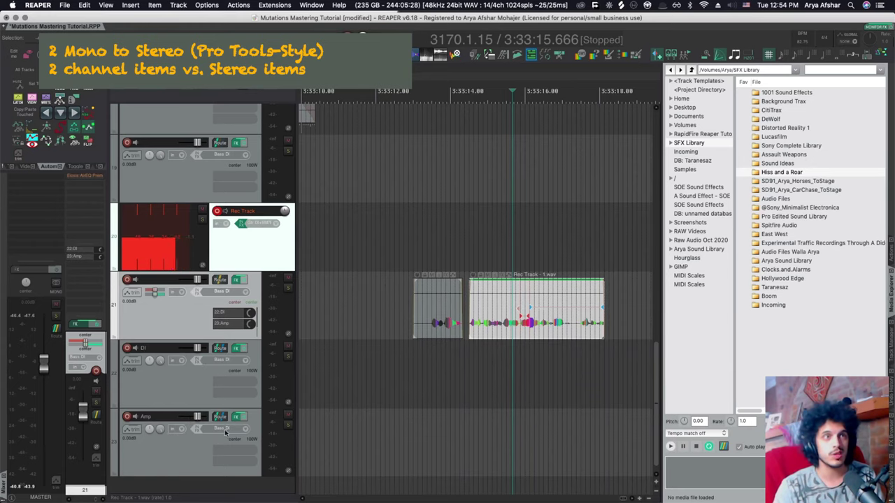
Step: Pan the DI track to about 4%L and the Amp track to about 10%R
{"action": "left_click", "coordinate": [236, 351]}
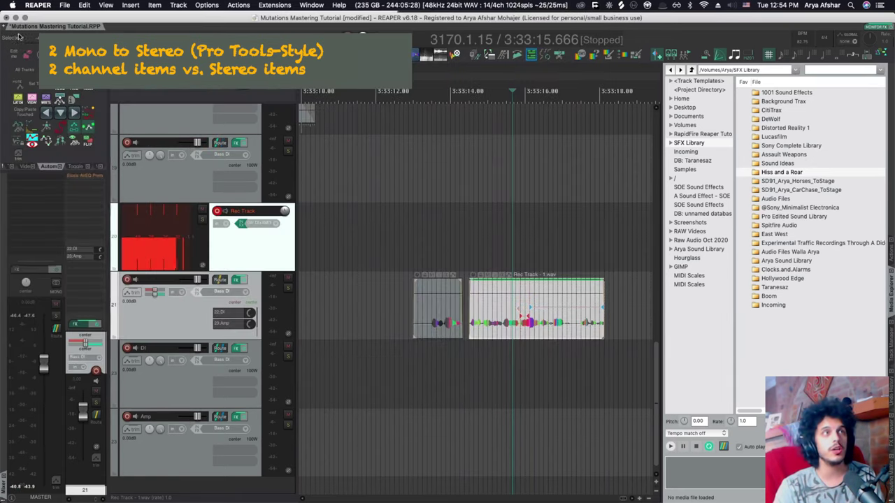
{"action": "left_click", "coordinate": [21, 32]}
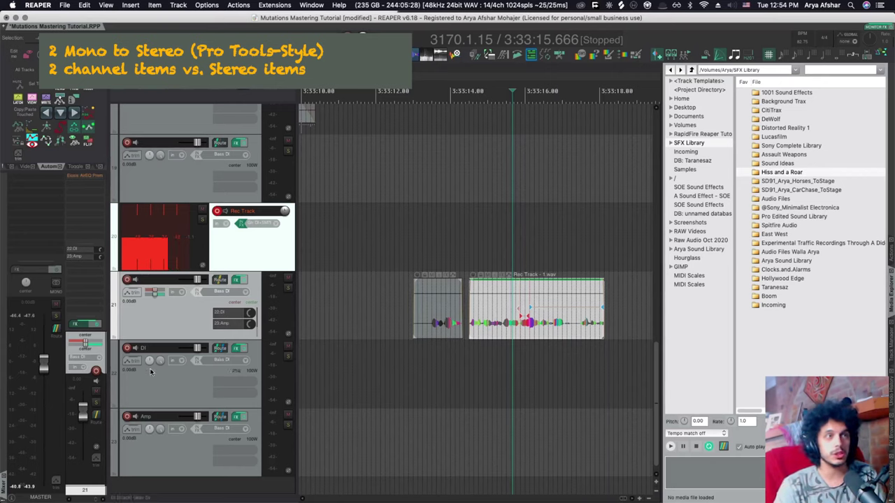
{"action": "left_click_drag", "start_coordinate": [149, 429], "coordinate": [149, 426]}
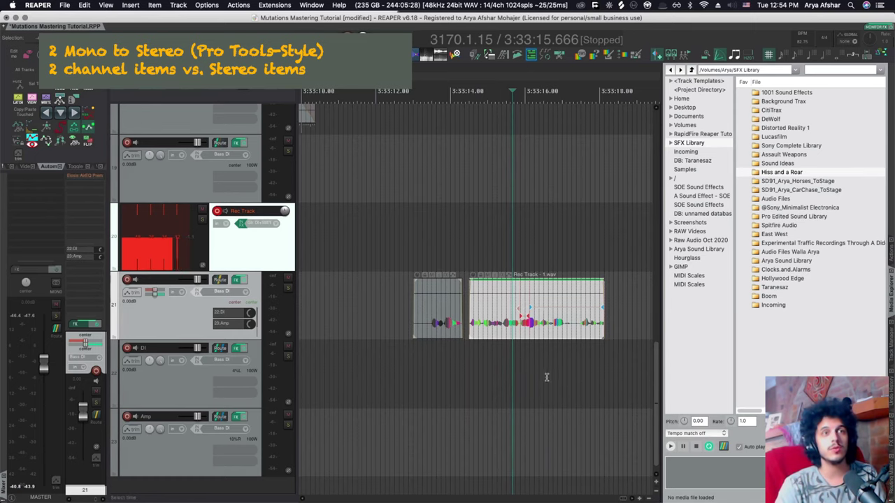
{"action": "scroll", "coordinate": [546, 375], "scroll_direction": "right", "scroll_amount": 2}
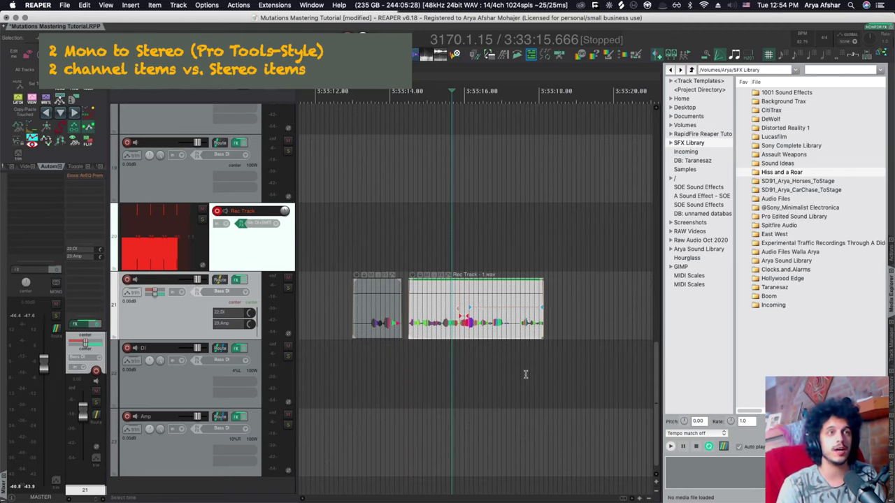
Step: Hide the Media Explorer and enable showing non-standard stereo channel pairs in the Audio preferences
{"action": "key", "text": "ctrl+alt+x"}
{"action": "left_click", "coordinate": [565, 306]}
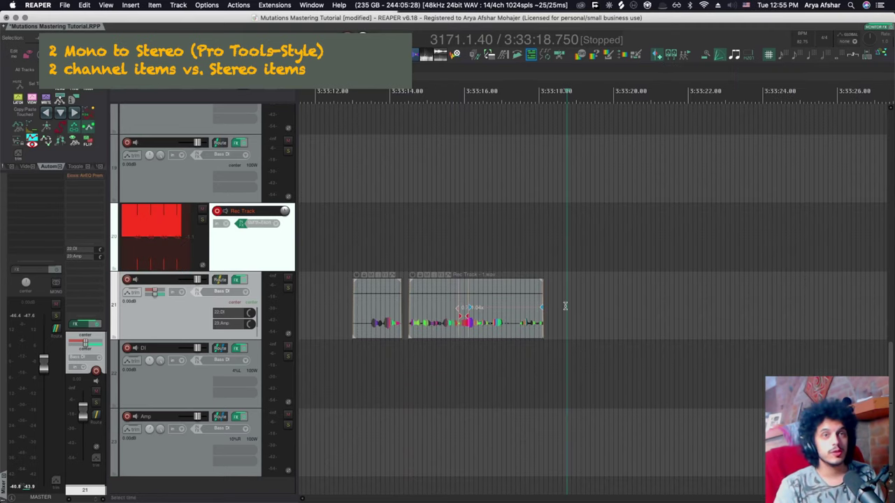
{"action": "right_click", "coordinate": [218, 217]}
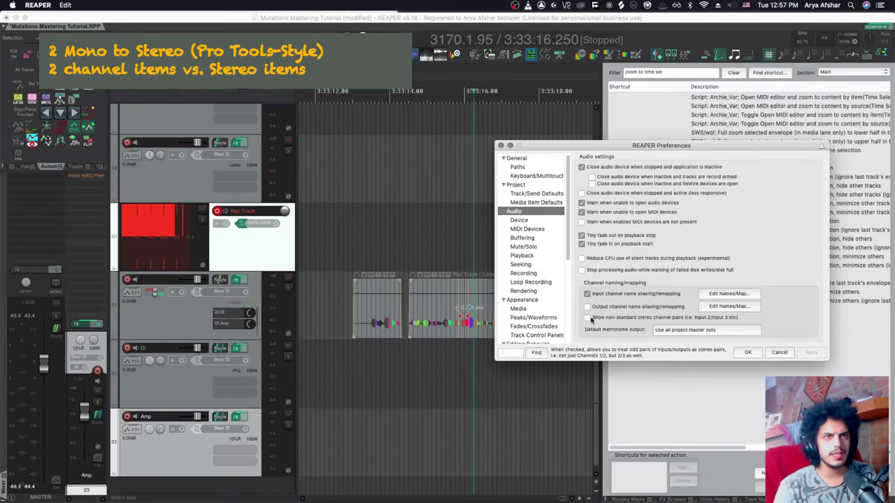
{"action": "left_click", "coordinate": [588, 318]}
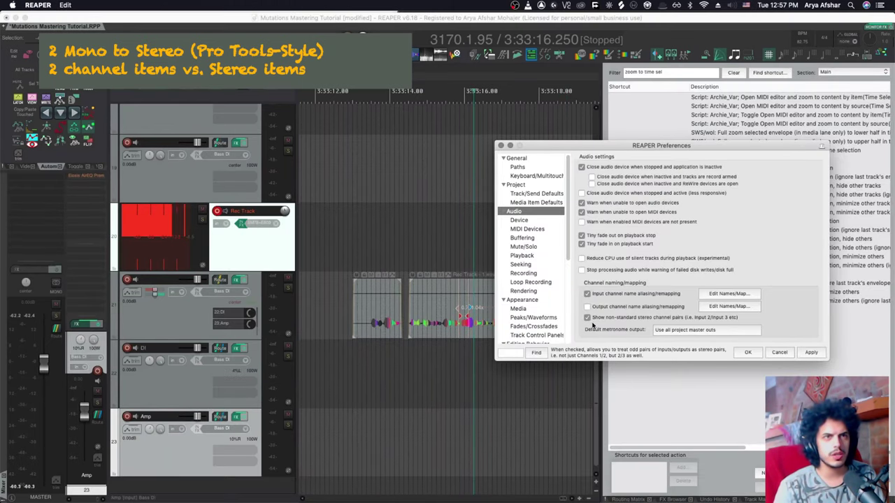
{"action": "left_click", "coordinate": [748, 352]}
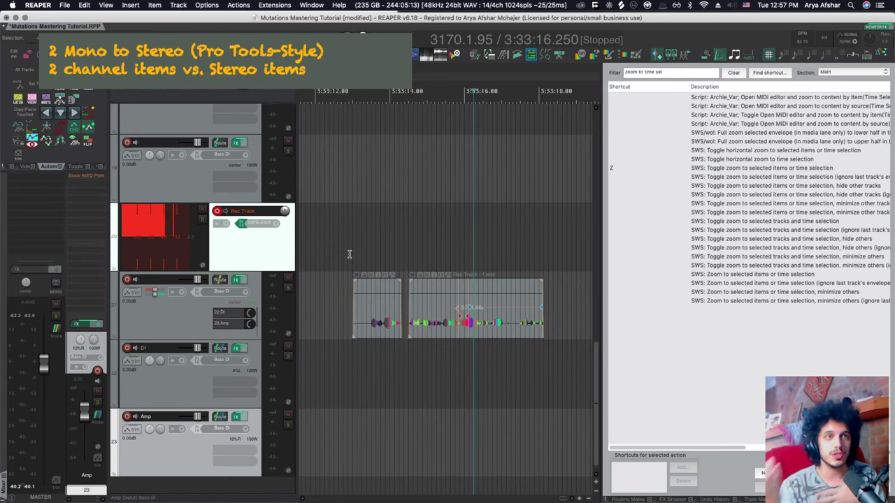
Step: Split the second recorded item at 3:33:15.083 and inspect the master send and sends of its track
{"action": "scroll", "coordinate": [432, 336], "scroll_direction": "up", "scroll_amount": 3}
{"action": "left_click", "coordinate": [431, 327]}
{"action": "key", "text": "s"}
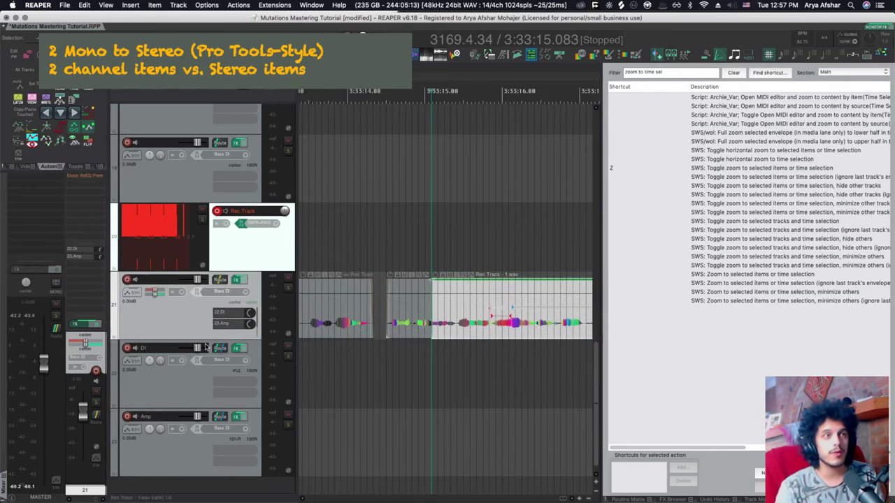
{"action": "left_click", "coordinate": [219, 279]}
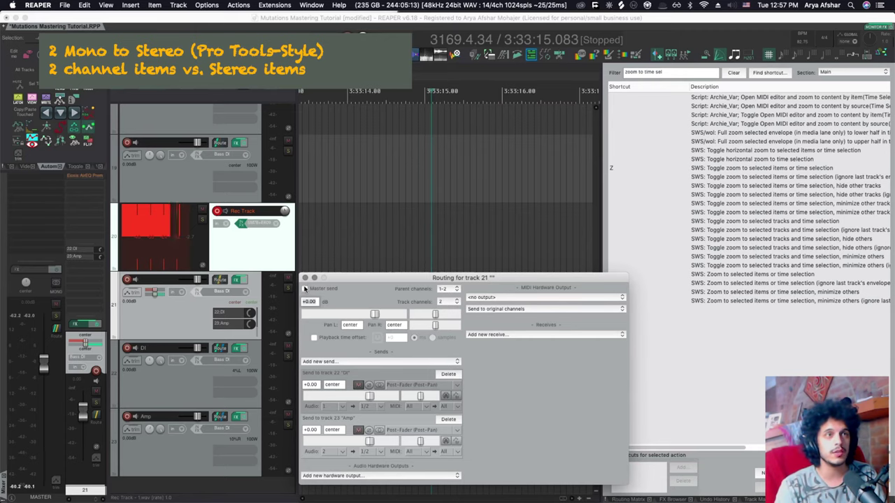
{"action": "left_click", "coordinate": [305, 278]}
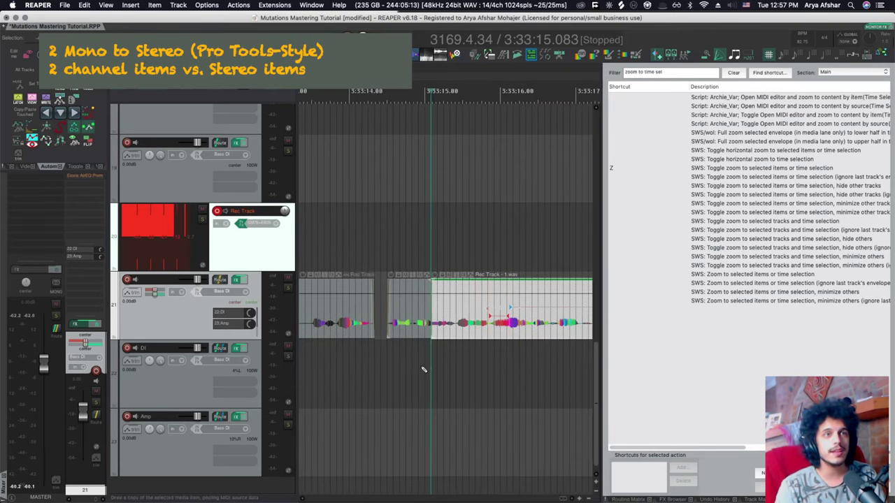
Step: Trim the last item's end to 3:33:17.500 and run the custom Mono To Stereo action on it
{"action": "scroll", "coordinate": [440, 324], "scroll_direction": "down", "scroll_amount": 3}
{"action": "left_click", "coordinate": [439, 324]}
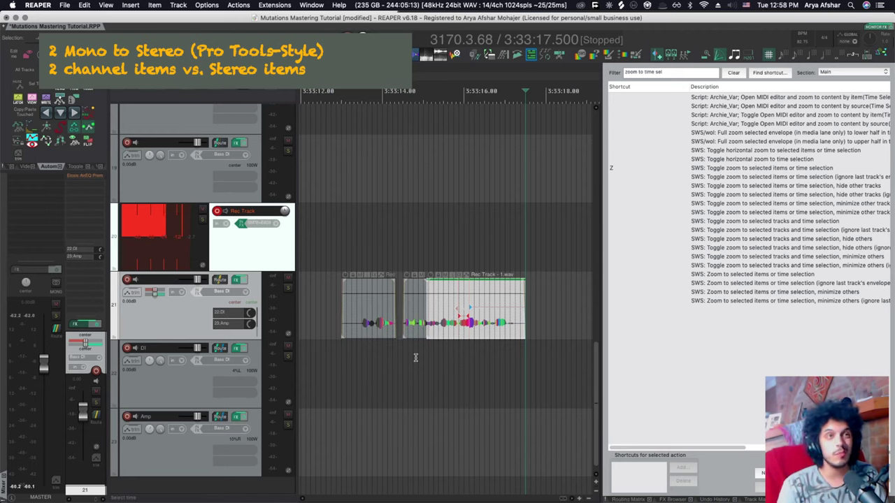
{"action": "left_click", "coordinate": [442, 319]}
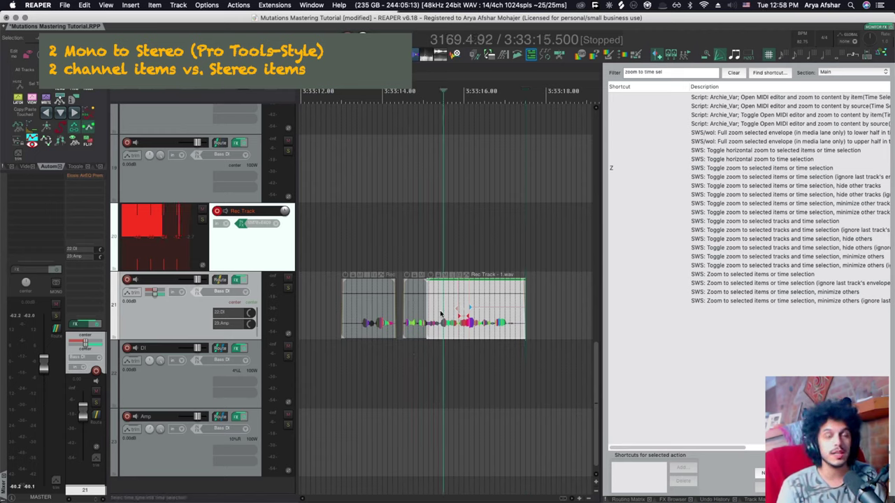
{"action": "left_click", "coordinate": [731, 72]}
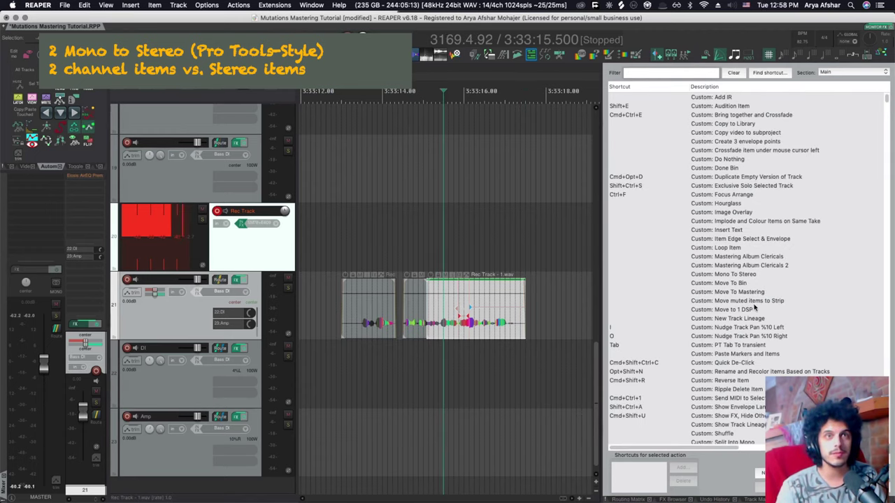
{"action": "double_click", "coordinate": [737, 277]}
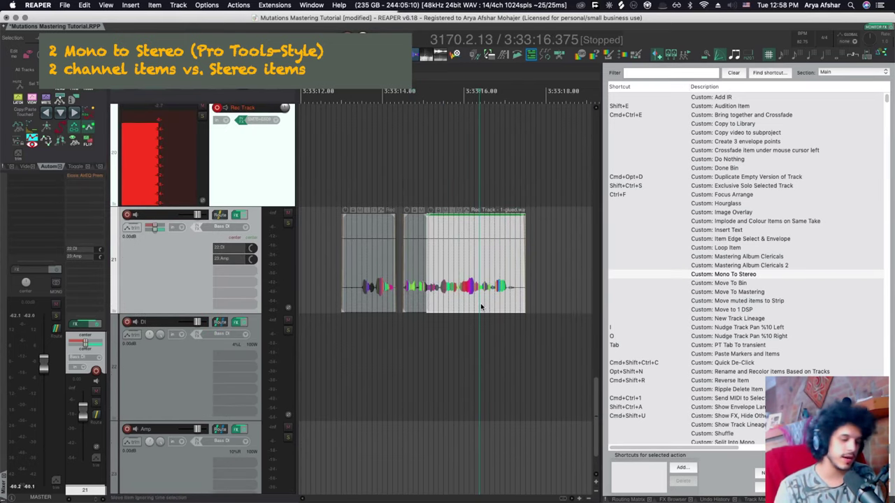
Step: Explode the converted multichannel item into separate one-channel items on new tracks
{"action": "key", "text": "ctrl+shift+e"}
{"action": "scroll", "coordinate": [481, 304], "scroll_direction": "down", "scroll_amount": 5}
{"action": "scroll", "coordinate": [479, 300], "scroll_direction": "up", "scroll_amount": 1}
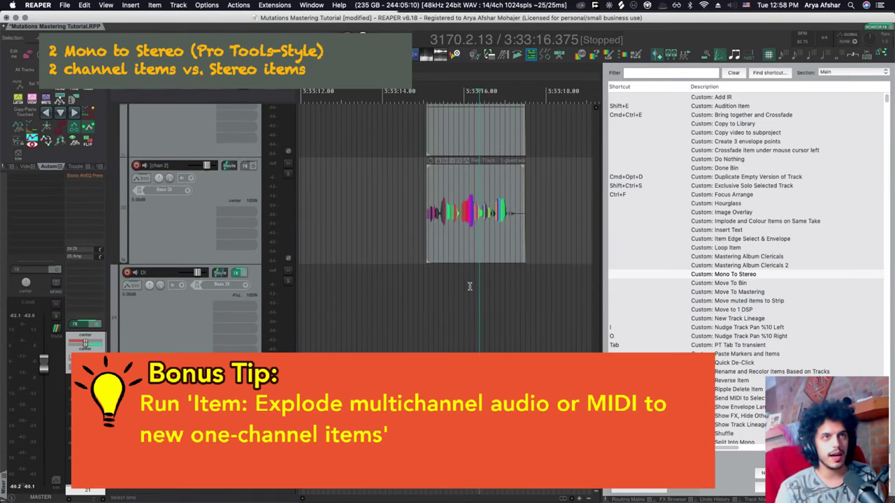
Step: Select the exploded chan 1 and chan 2 items and copy them onto the DI and Amp tracks
{"action": "scroll", "coordinate": [475, 305], "scroll_direction": "up", "scroll_amount": 4}
{"action": "scroll", "coordinate": [443, 316], "scroll_direction": "right", "scroll_amount": 1}
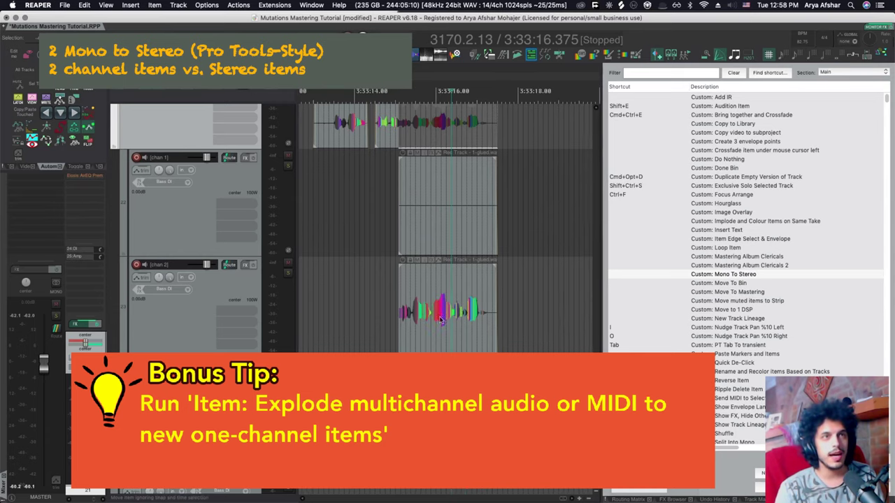
{"action": "left_click_drag", "start_coordinate": [532, 206], "coordinate": [455, 281]}
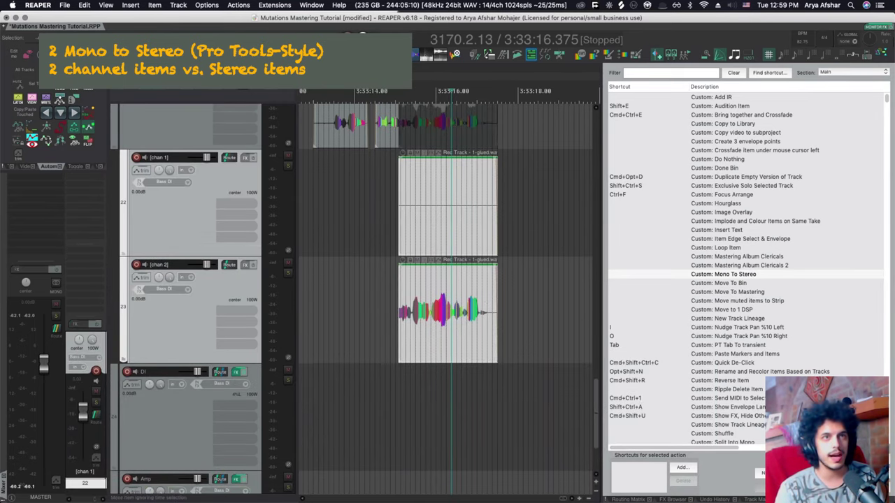
{"action": "key", "text": "Return"}
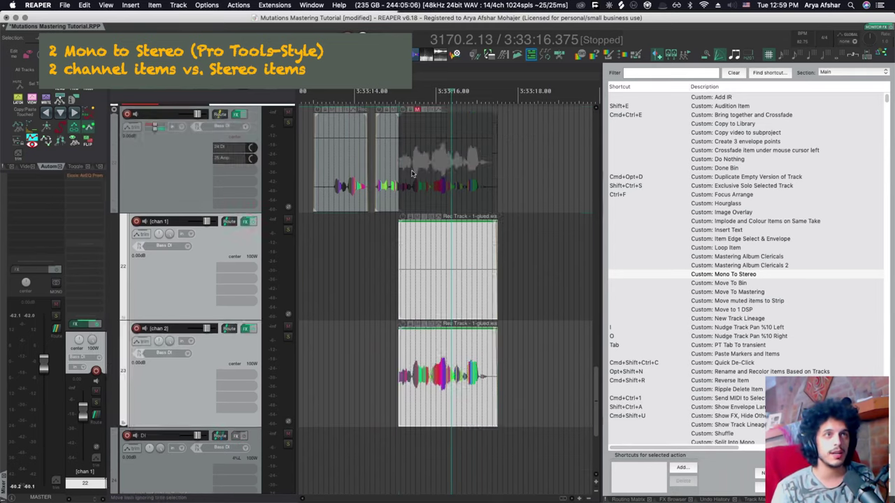
{"action": "left_click_drag", "start_coordinate": [451, 184], "coordinate": [535, 184]}
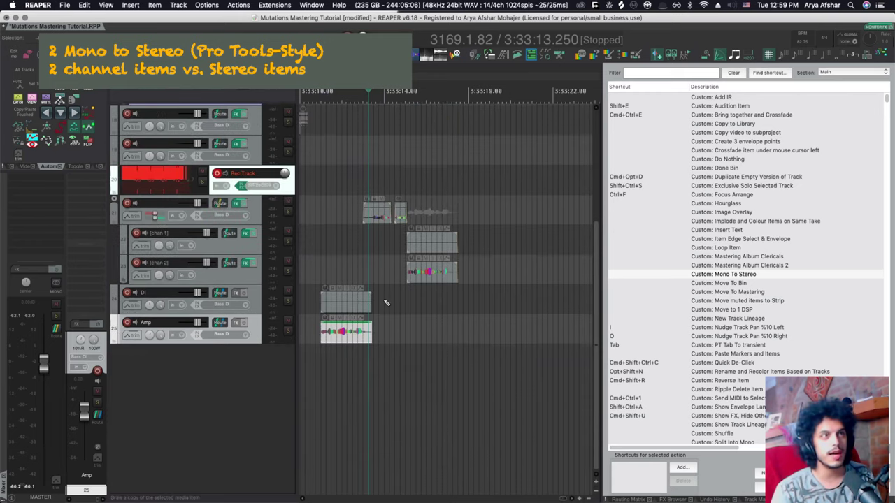
{"action": "scroll", "coordinate": [386, 302], "scroll_direction": "down", "scroll_amount": 4}
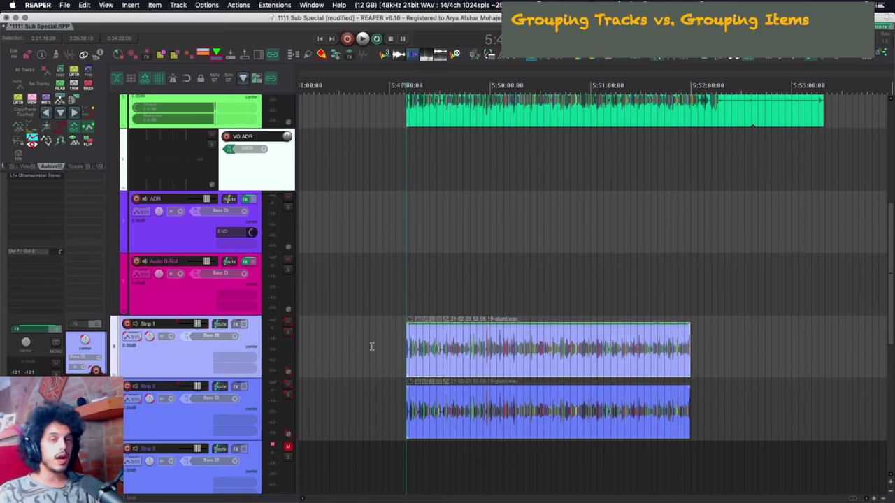
Step: Group the Strip 1 and Strip 2 tracks in Group 1, with all parameters except VCA set to lead and follow
{"action": "key", "text": "super+z"}
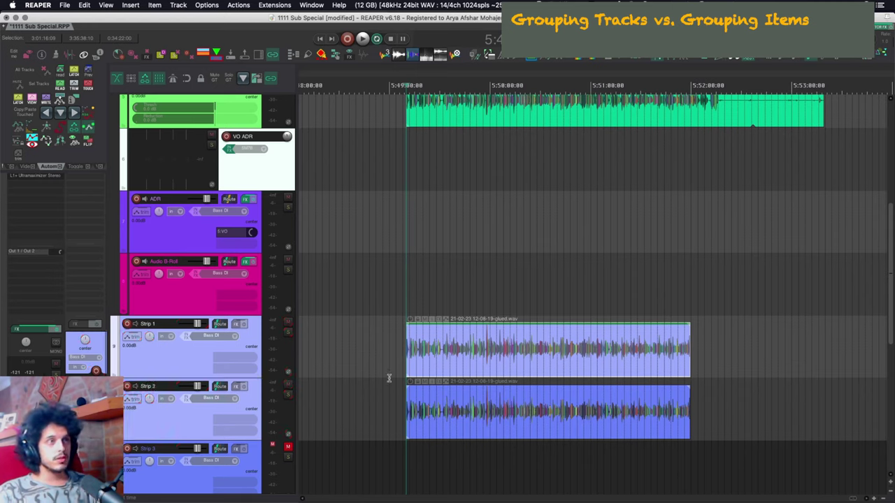
{"action": "right_click", "coordinate": [166, 356]}
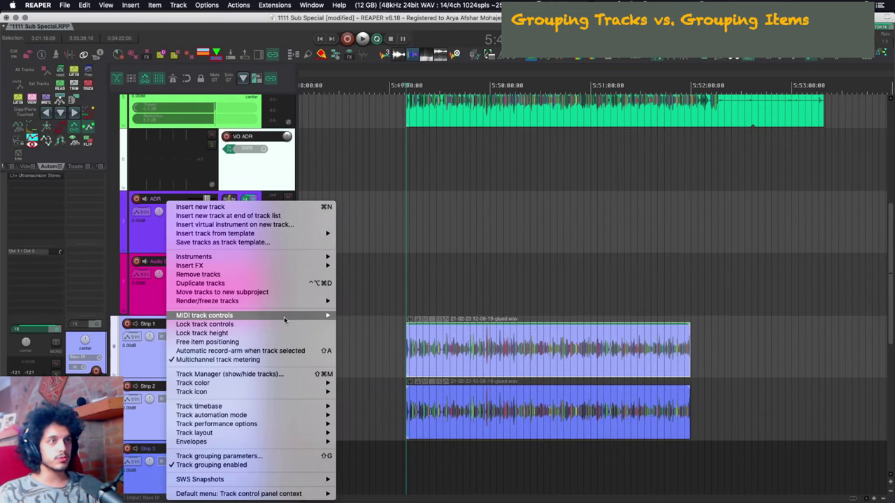
{"action": "left_click", "coordinate": [242, 456]}
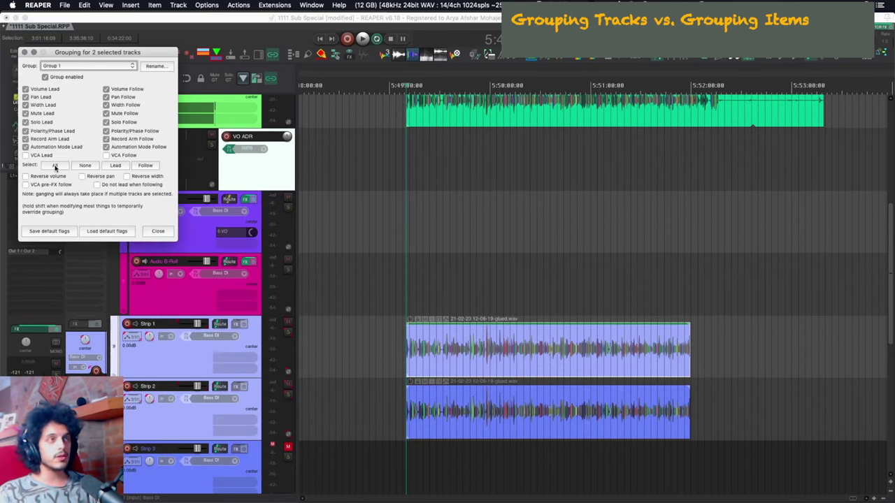
{"action": "left_click", "coordinate": [152, 232]}
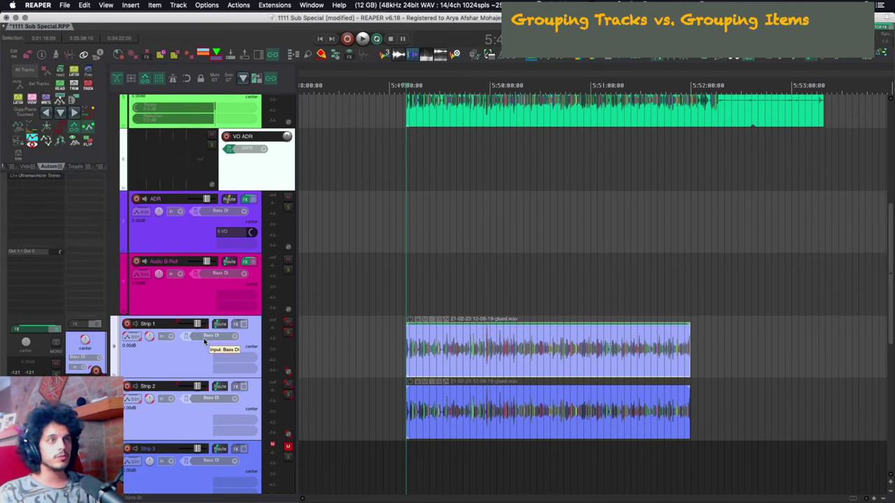
Step: Lower the Strip 1 volume and try its pan control to test the track grouping
{"action": "left_click", "coordinate": [352, 338]}
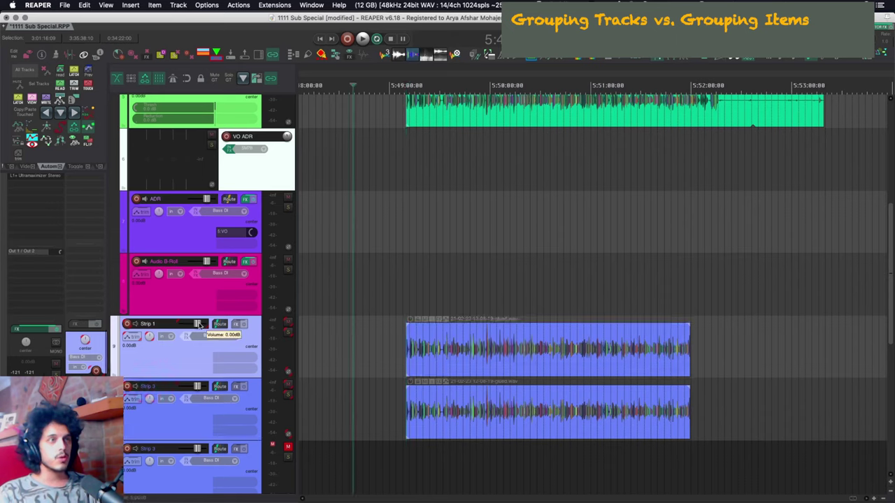
{"action": "left_click_drag", "start_coordinate": [197, 324], "coordinate": [194, 325]}
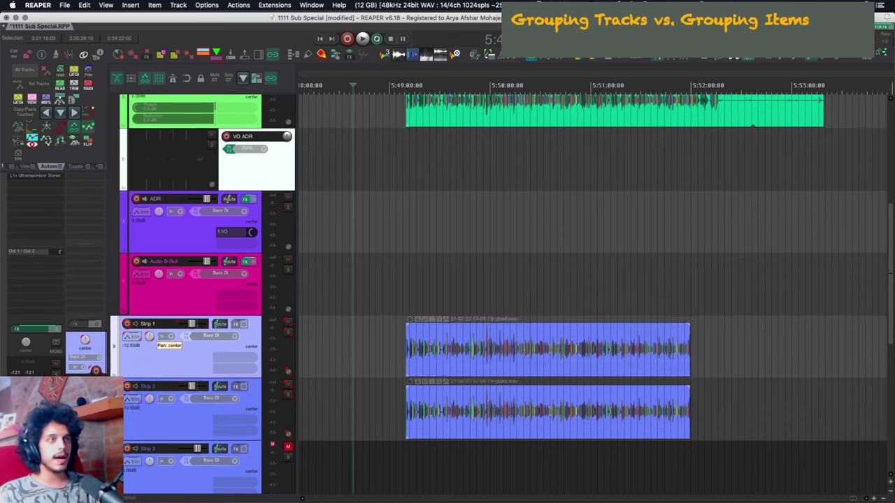
{"action": "left_click", "coordinate": [149, 336]}
{"action": "left_click", "coordinate": [305, 322]}
Step: Select the items on Strip 1 and Strip 2 and group them together
{"action": "scroll", "coordinate": [365, 359], "scroll_direction": "down", "scroll_amount": 1}
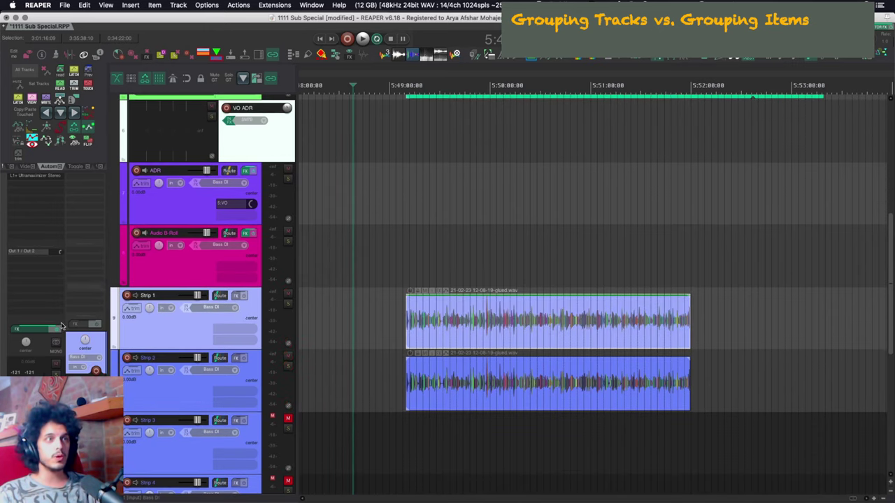
{"action": "left_click", "coordinate": [476, 336]}
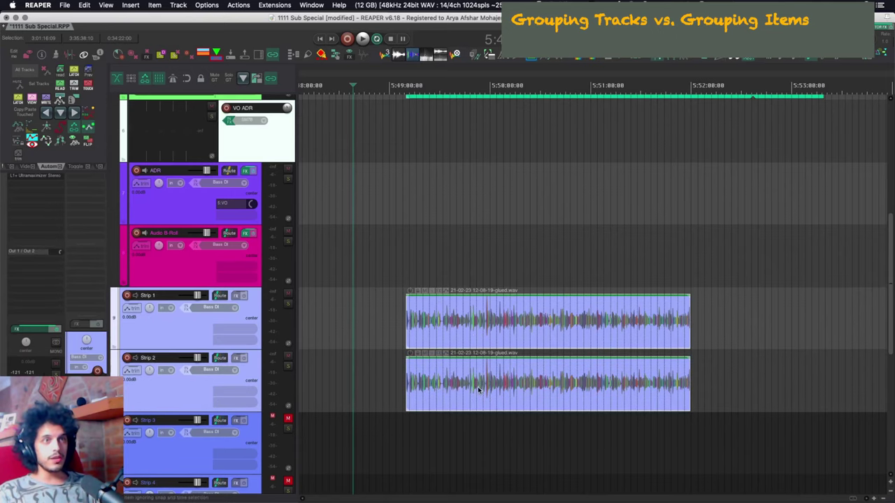
{"action": "right_click", "coordinate": [476, 335]}
{"action": "mouse_move", "coordinate": [630, 199]}
{"action": "left_click", "coordinate": [710, 197]}
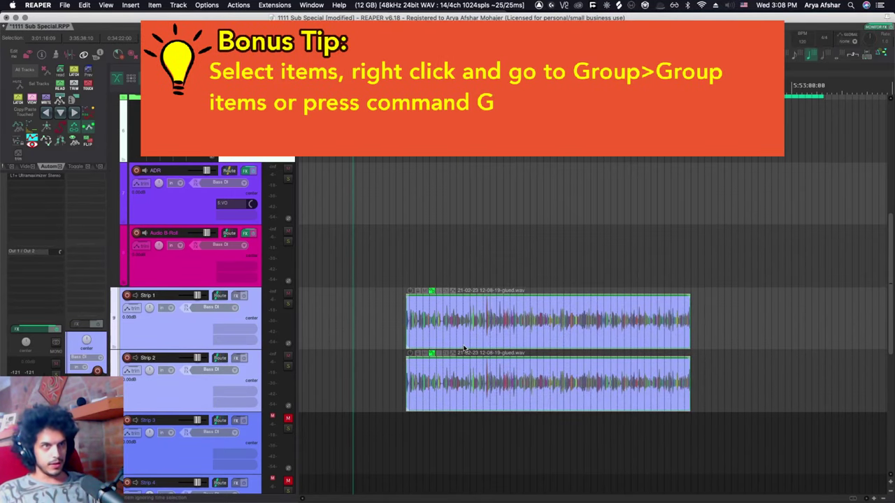
Step: Cut a gap from about 5:49:23 to 5:49:37 in the grouped items and split them at about 5:50:16
{"action": "left_click_drag", "start_coordinate": [422, 332], "coordinate": [454, 331]}
{"action": "left_click", "coordinate": [517, 329]}
{"action": "key", "text": "s"}
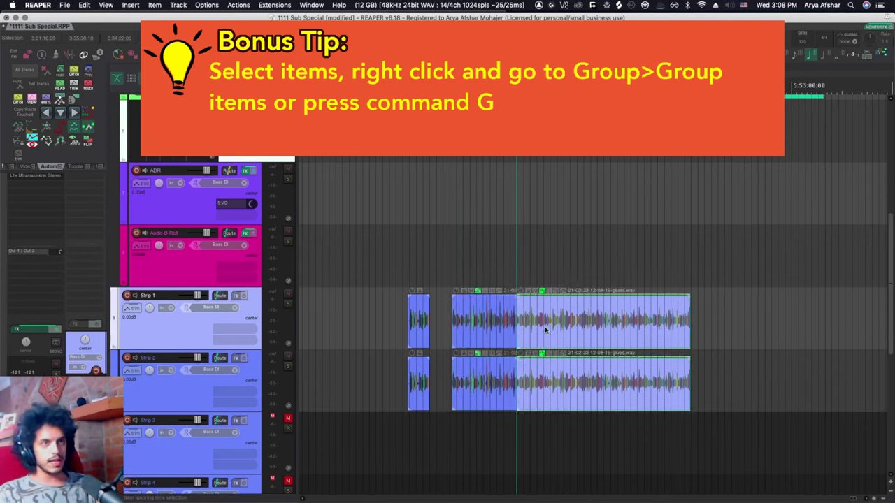
Step: Open gaps in the grouped items from about 5:50:16 to 5:50:47 and from about 5:51:14 to 5:51:28
{"action": "left_click", "coordinate": [569, 324]}
{"action": "key", "text": "a"}
{"action": "left_click", "coordinate": [616, 326]}
{"action": "key", "text": "s"}
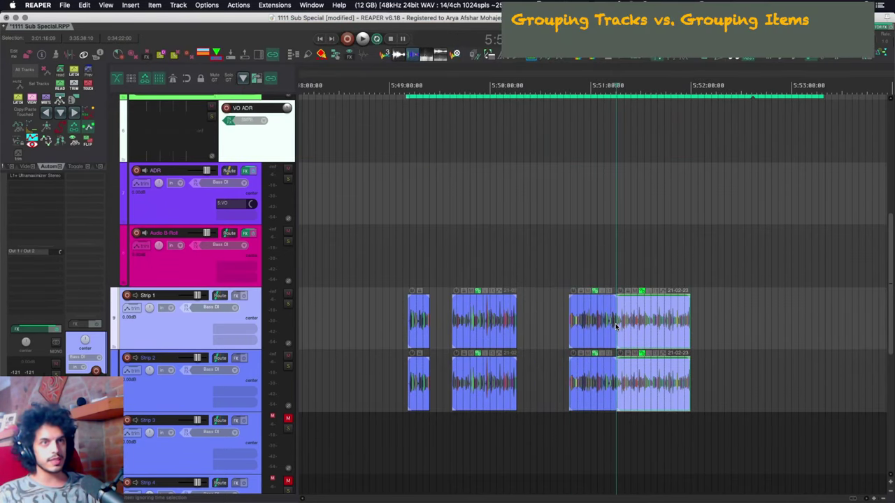
{"action": "left_click_drag", "start_coordinate": [618, 326], "coordinate": [642, 325]}
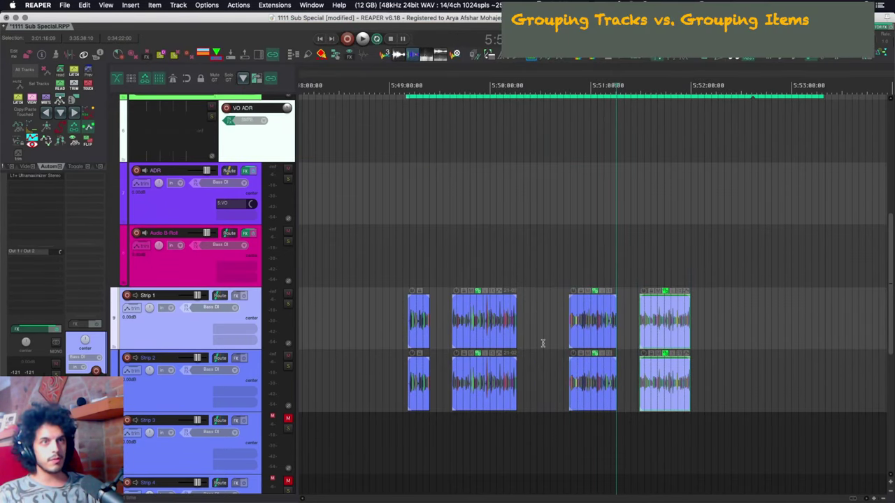
Step: Split the second grouped piece at about 5:49:54 and move its first half about 4 seconds earlier
{"action": "left_click", "coordinate": [481, 334]}
{"action": "key", "text": "s"}
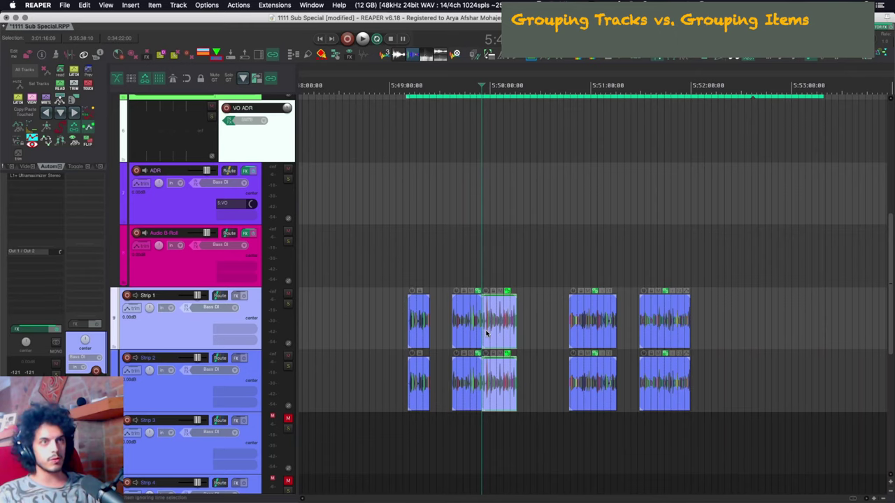
{"action": "left_click_drag", "start_coordinate": [470, 370], "coordinate": [462, 371]}
{"action": "scroll", "coordinate": [498, 328], "scroll_direction": "up", "scroll_amount": 1}
{"action": "scroll", "coordinate": [498, 329], "scroll_direction": "up", "scroll_amount": 3}
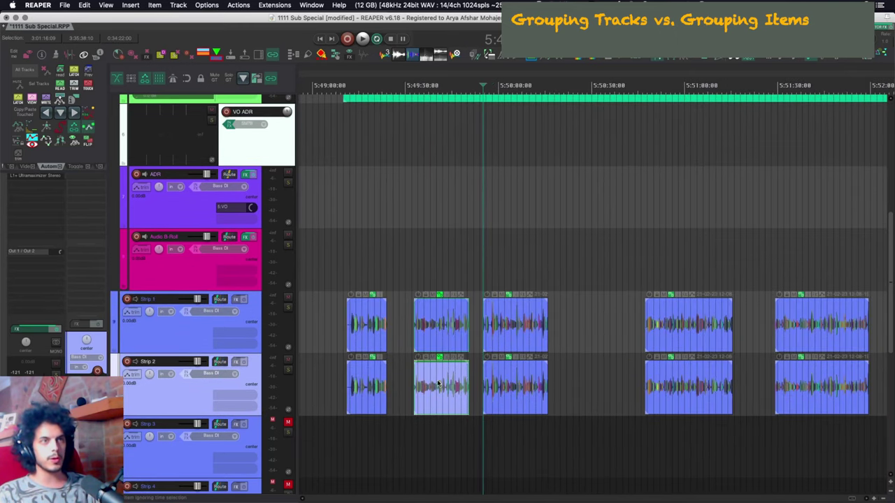
Step: Split the following grouped piece at about 5:50:04 and move its second half later, to about 5:50:15
{"action": "left_click_drag", "start_coordinate": [516, 327], "coordinate": [568, 336]}
{"action": "left_click", "coordinate": [513, 337]}
{"action": "key", "text": "s"}
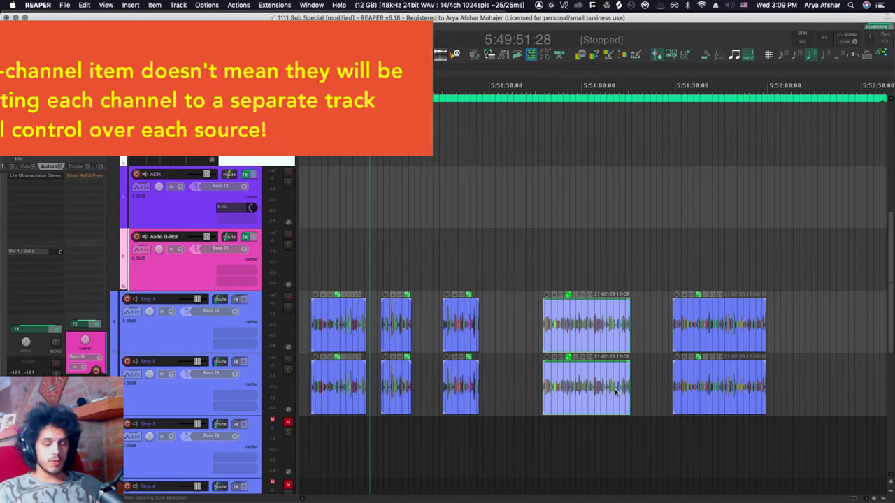
Step: Combine the grouped items starting at about 5:50:47 into one two-channel item and view the routing of Strip 1
{"action": "key", "text": "super+shift+g"}
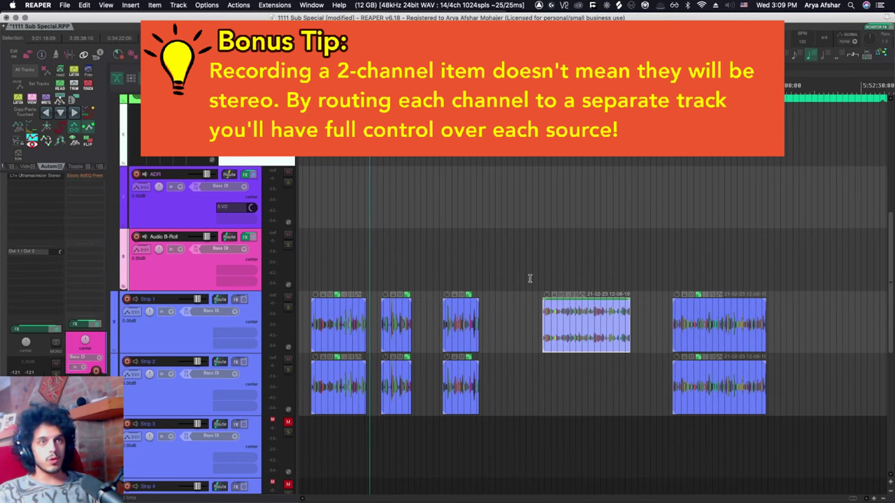
{"action": "scroll", "coordinate": [568, 326], "scroll_direction": "up", "scroll_amount": 2}
{"action": "key", "text": "i"}
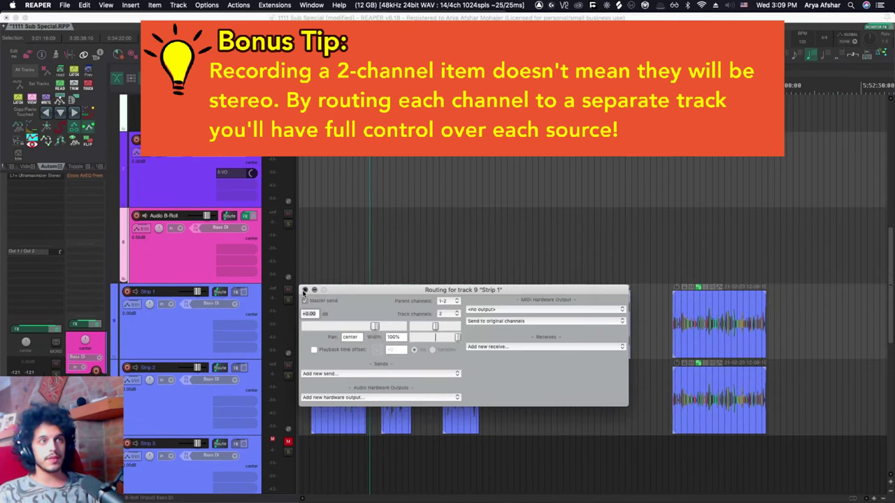
{"action": "left_click", "coordinate": [303, 290]}
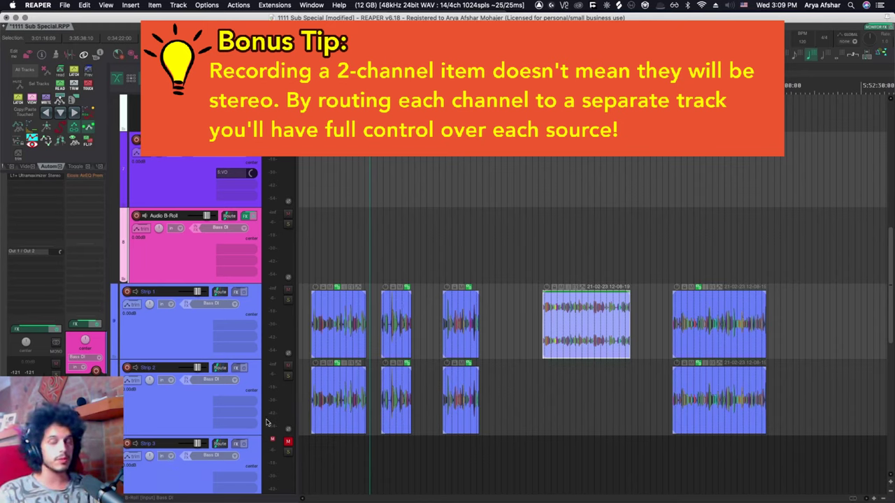
Step: Cut a gap from about 5:50:52 to 5:50:55 in the two-channel item
{"action": "left_click", "coordinate": [552, 330]}
{"action": "key", "text": "s"}
{"action": "left_click", "coordinate": [568, 330]}
{"action": "key", "text": "a"}
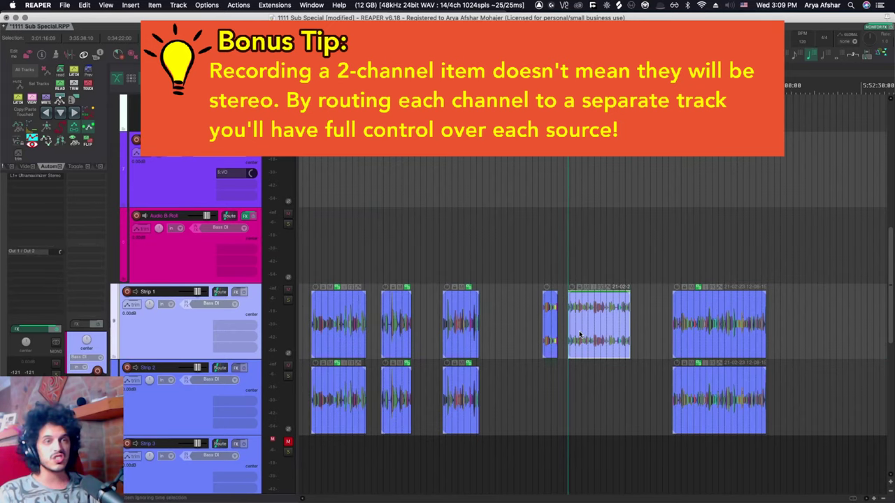
Step: Split the rest of the two-channel item at about 5:50:59, overlap the last piece with the previous one and extend its end
{"action": "left_click", "coordinate": [580, 331]}
{"action": "key", "text": "s"}
{"action": "left_click", "coordinate": [589, 331]}
{"action": "key", "text": "a"}
{"action": "left_click_drag", "start_coordinate": [590, 332], "coordinate": [575, 334]}
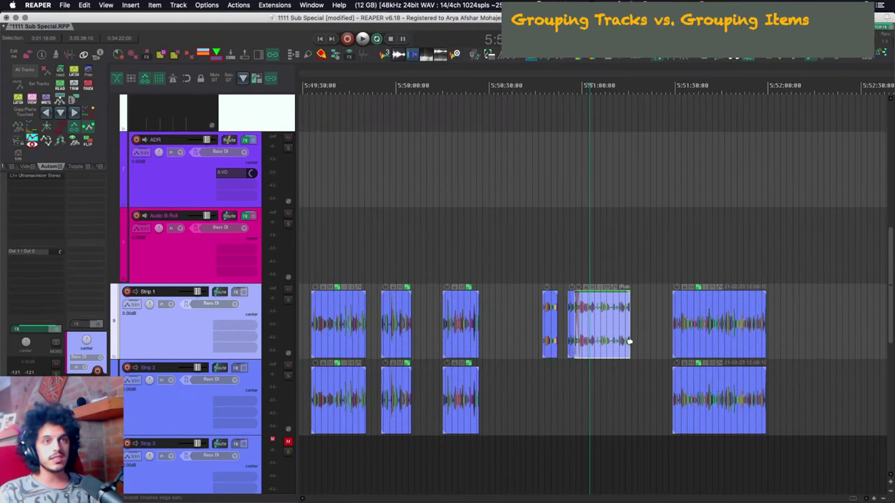
{"action": "left_click_drag", "start_coordinate": [630, 339], "coordinate": [649, 343]}
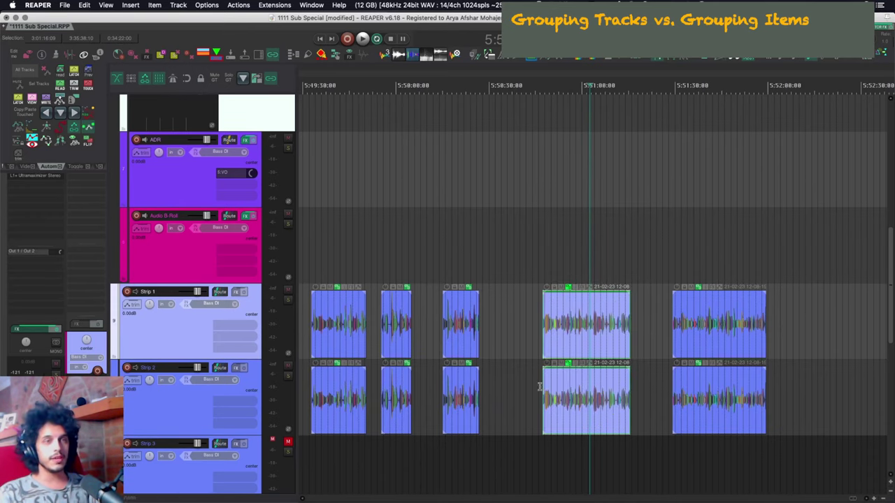
Step: Ungroup the Strip 1 and Strip 2 items starting at about 5:50:47 and nudge the Strip 2 item slightly
{"action": "scroll", "coordinate": [540, 386], "scroll_direction": "up", "scroll_amount": 6}
{"action": "scroll", "coordinate": [566, 384], "scroll_direction": "up", "scroll_amount": 8}
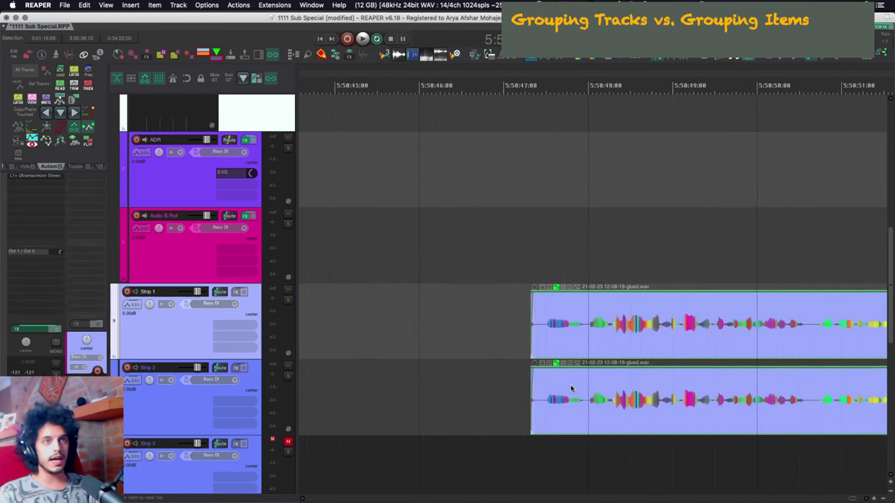
{"action": "key", "text": "u"}
{"action": "left_click", "coordinate": [571, 385]}
{"action": "mouse_move", "coordinate": [616, 417]}
{"action": "left_mouse_down"}
{"action": "mouse_move", "coordinate": [635, 419]}
{"action": "mouse_move", "coordinate": [625, 420]}
{"action": "left_mouse_up"}
{"action": "scroll", "coordinate": [517, 387], "scroll_direction": "down", "scroll_amount": 10}
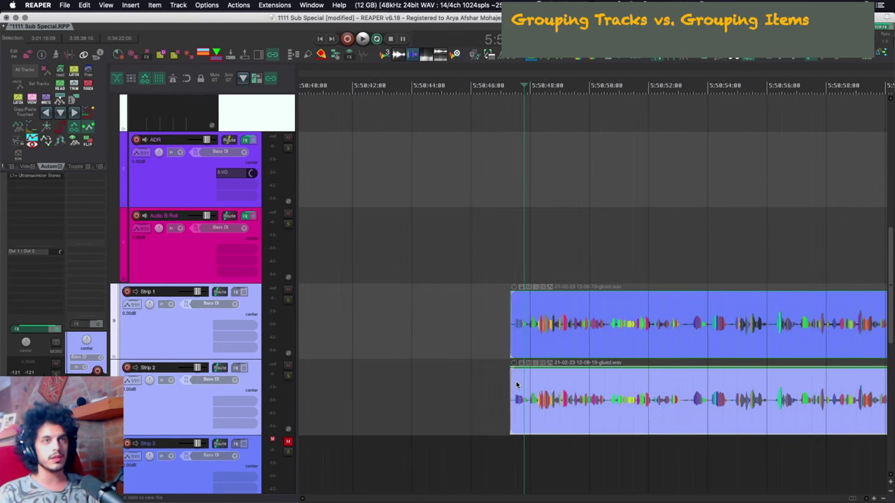
{"action": "scroll", "coordinate": [526, 390], "scroll_direction": "down", "scroll_amount": 5}
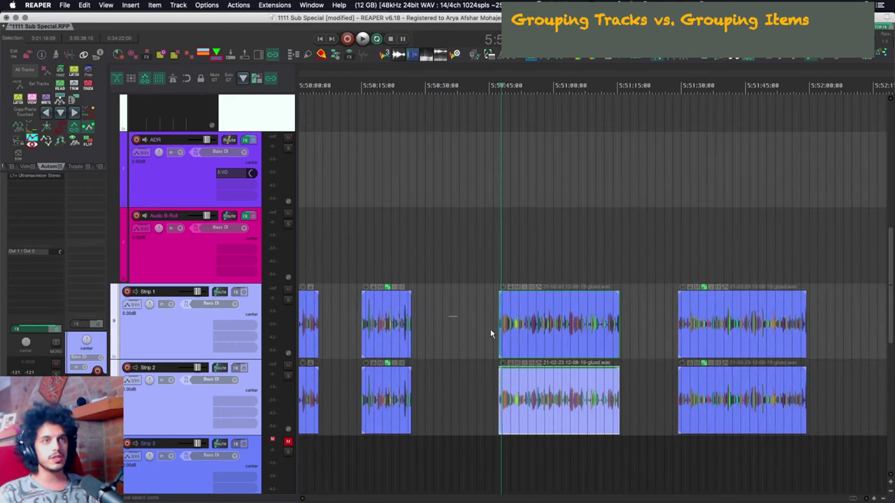
Step: Select both ungrouped items and combine them into one two-channel item on Strip 1
{"action": "left_click", "coordinate": [501, 329]}
{"action": "key", "text": "shift+super+g"}
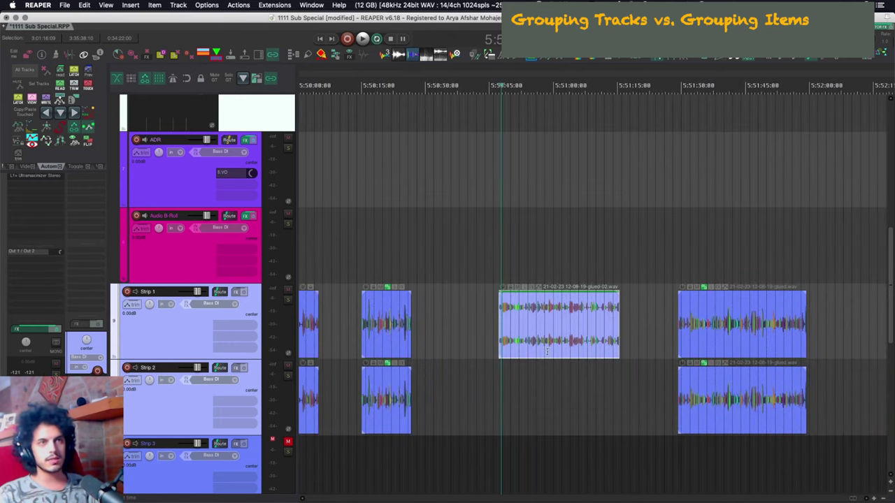